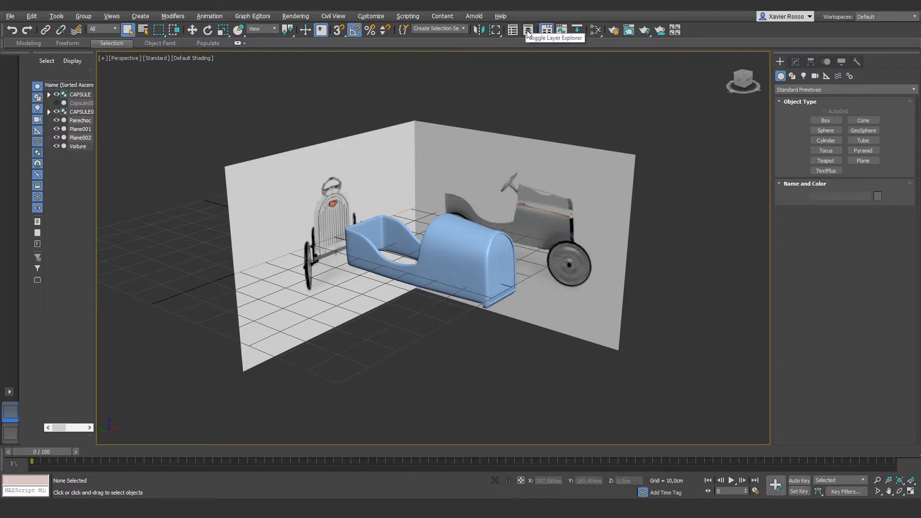
# Open the Layer Explorer and review which scene objects layer 0 (default) contains
pyautogui.click(528, 30)
pyautogui.moveTo(684, 170); pyautogui.dragTo(659, 174)
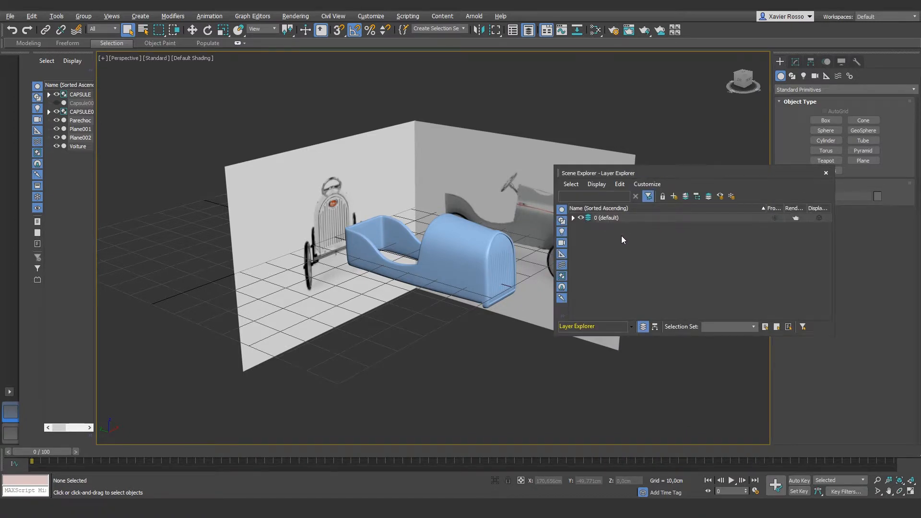
pyautogui.click(573, 218)
pyautogui.scroll(-3, 592, 276)
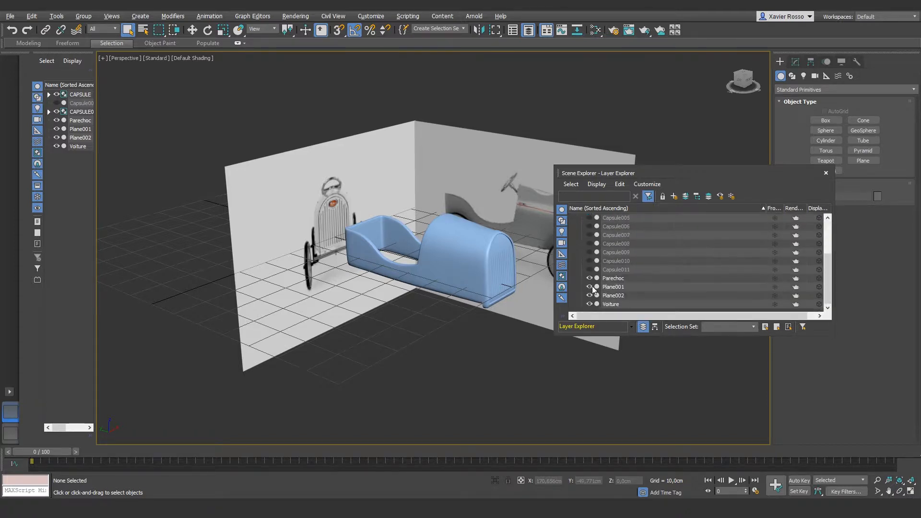
pyautogui.scroll(3, 615, 259)
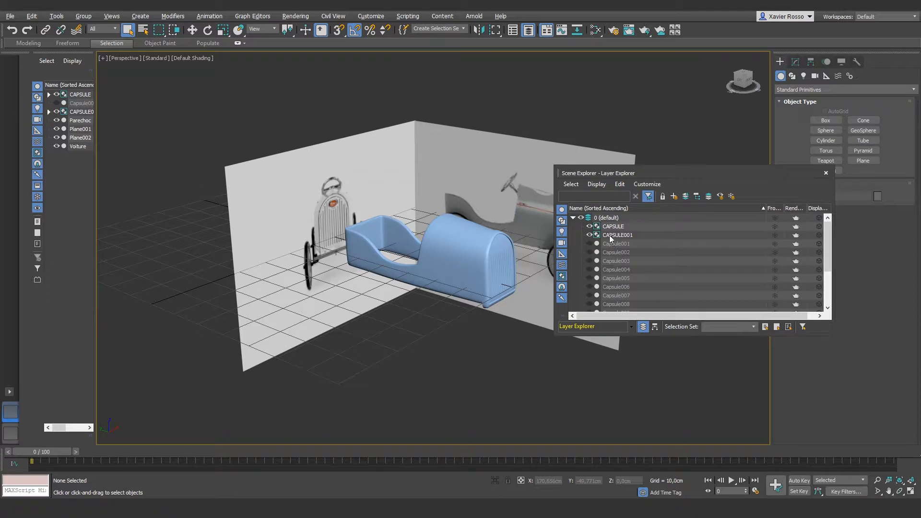
pyautogui.click(573, 218)
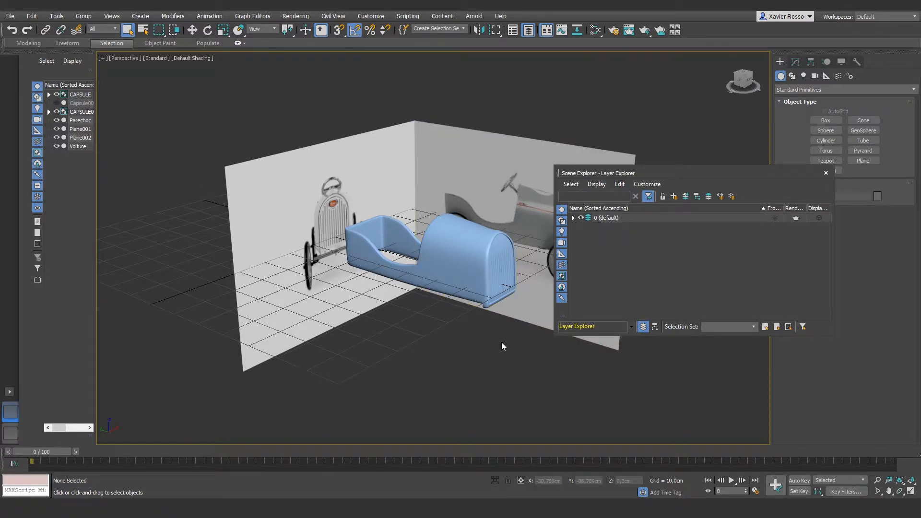
pyautogui.moveTo(502, 346); pyautogui.dragTo(505, 375)
pyautogui.moveTo(444, 395); pyautogui.dragTo(447, 392)
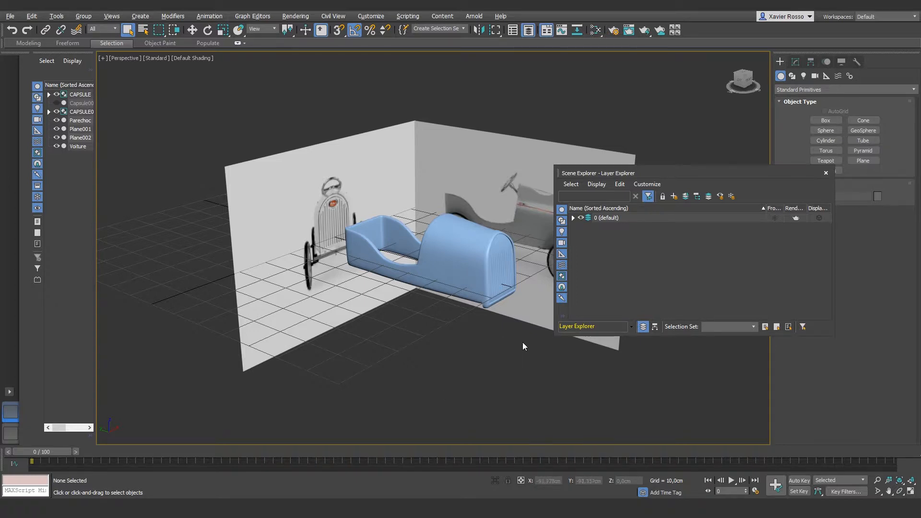
# Create a new layer named voiture
pyautogui.click(674, 197)
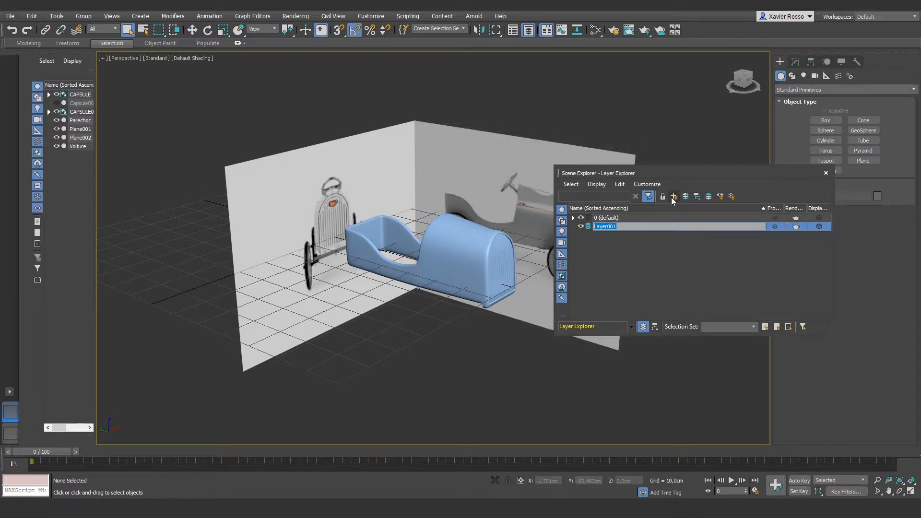
pyautogui.write('voitur')
pyautogui.press('Return')
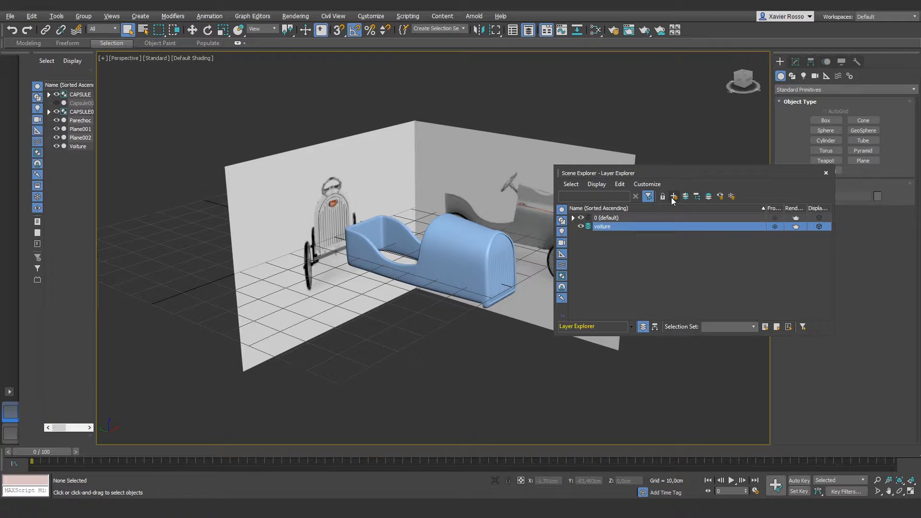
# Add the car body (Voiture) and its bumper (Parechoc) to the voiture layer
pyautogui.click(490, 259)
pyautogui.keyDown('ctrl'); pyautogui.click(463, 271); pyautogui.keyUp('ctrl')
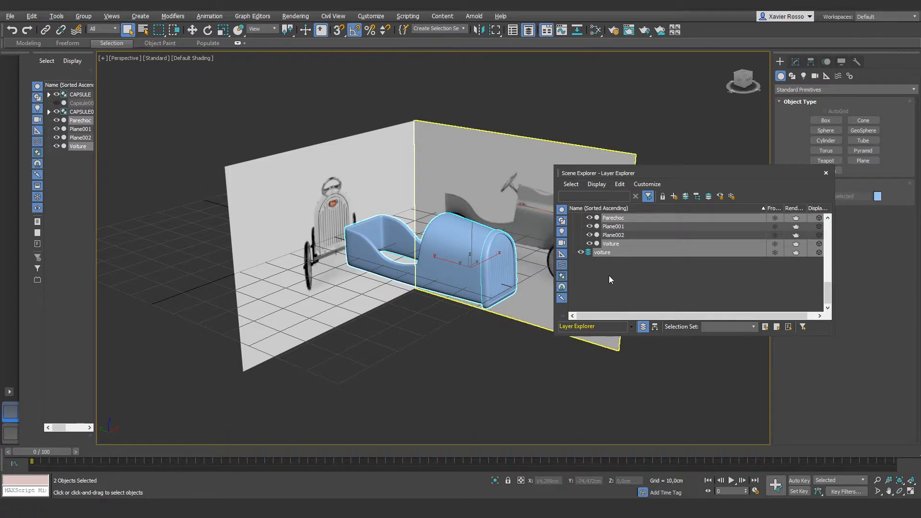
pyautogui.click(606, 252)
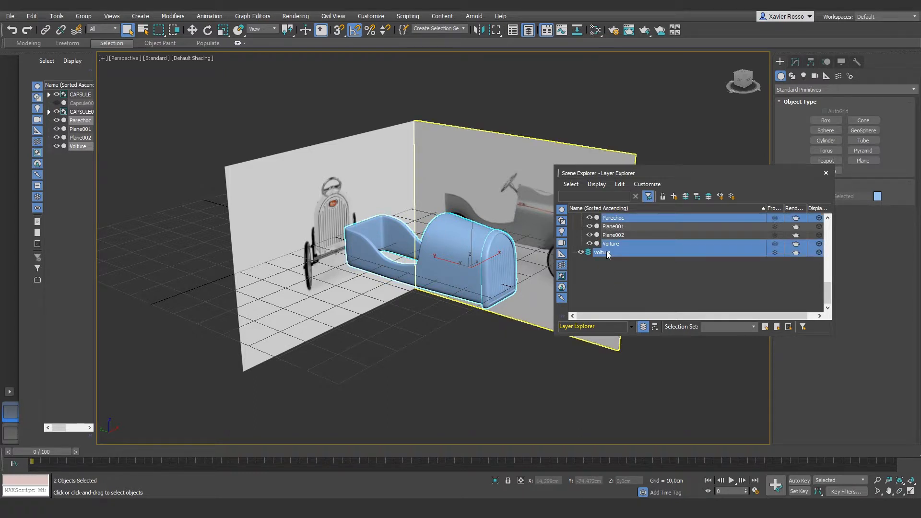
pyautogui.click(686, 196)
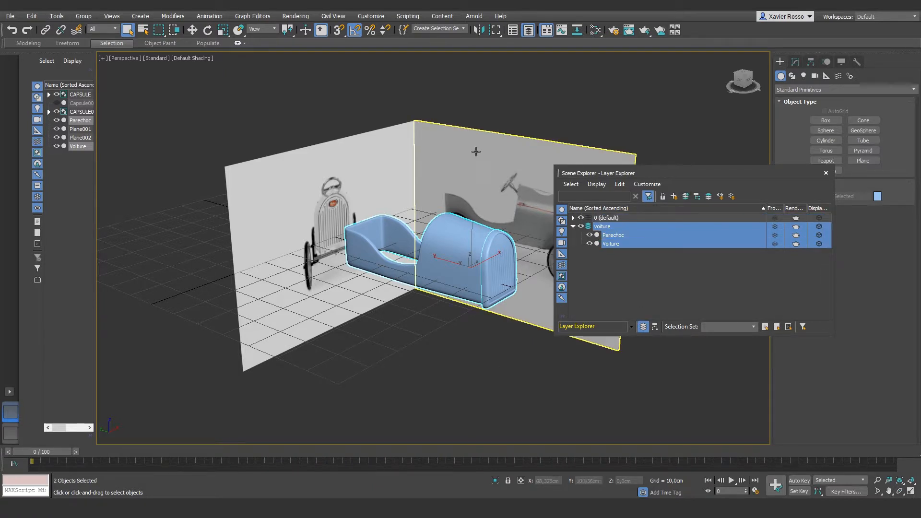
# Create a new layer containing the two reference image planes, Plane001 and Plane002
pyautogui.moveTo(487, 78); pyautogui.dragTo(380, 157)
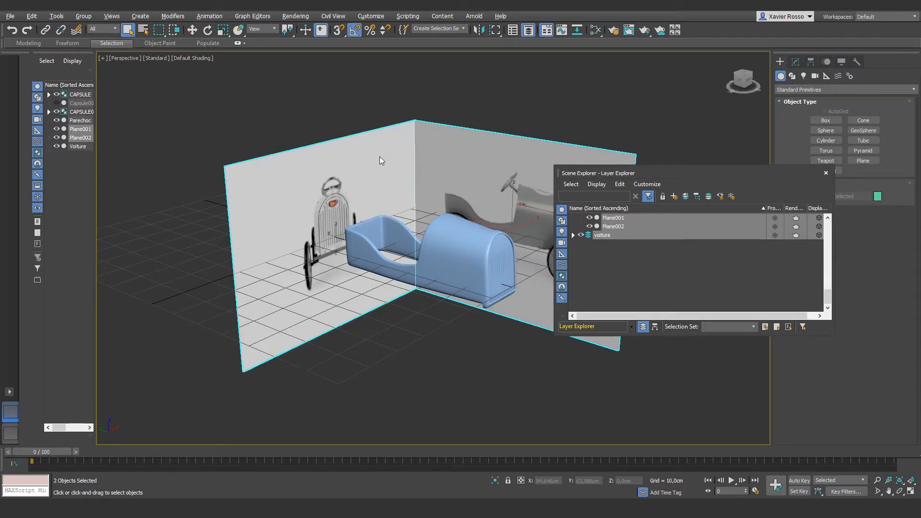
pyautogui.click(436, 96)
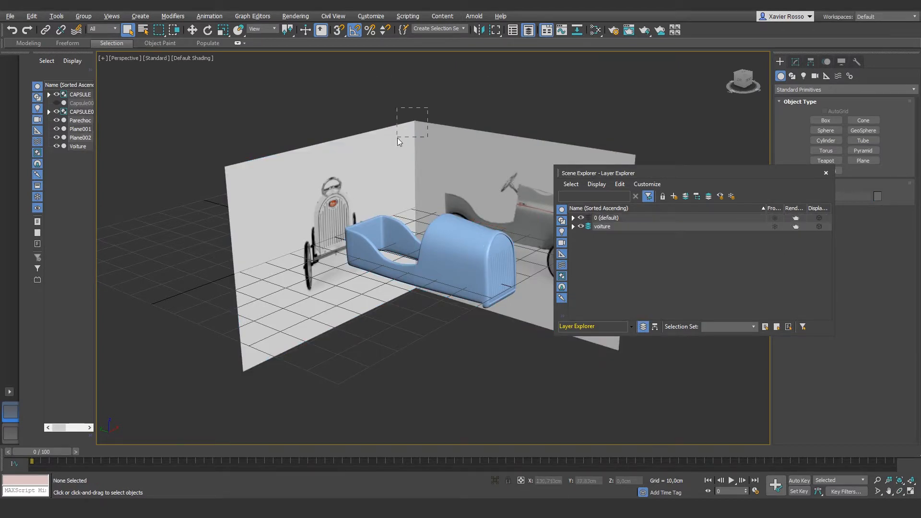
pyautogui.moveTo(397, 137); pyautogui.dragTo(397, 138)
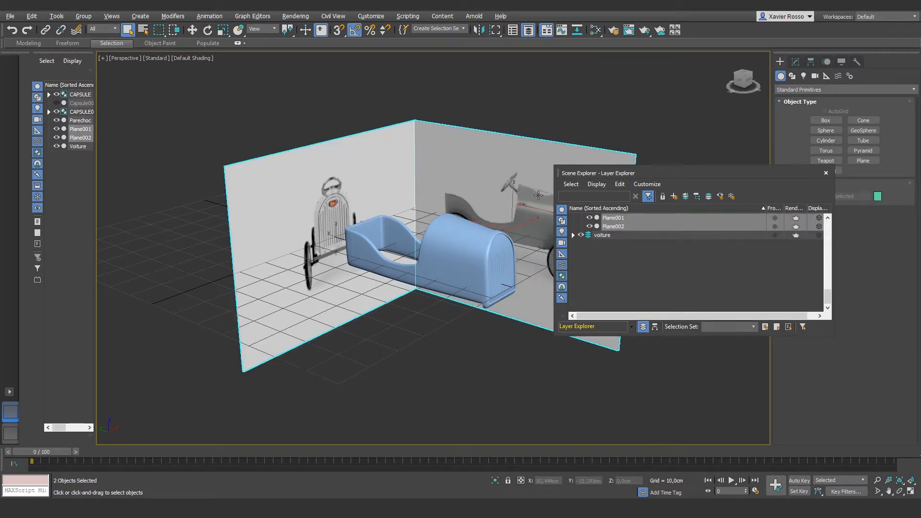
pyautogui.click(675, 196)
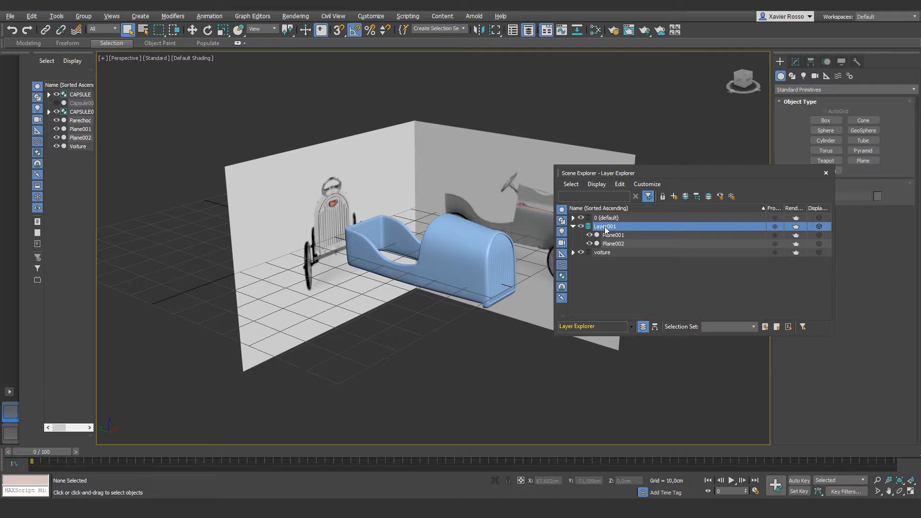
# Rename the reference planes' layer as referent and collapse its contents
pyautogui.rightClick(605, 230)
pyautogui.click(623, 264)
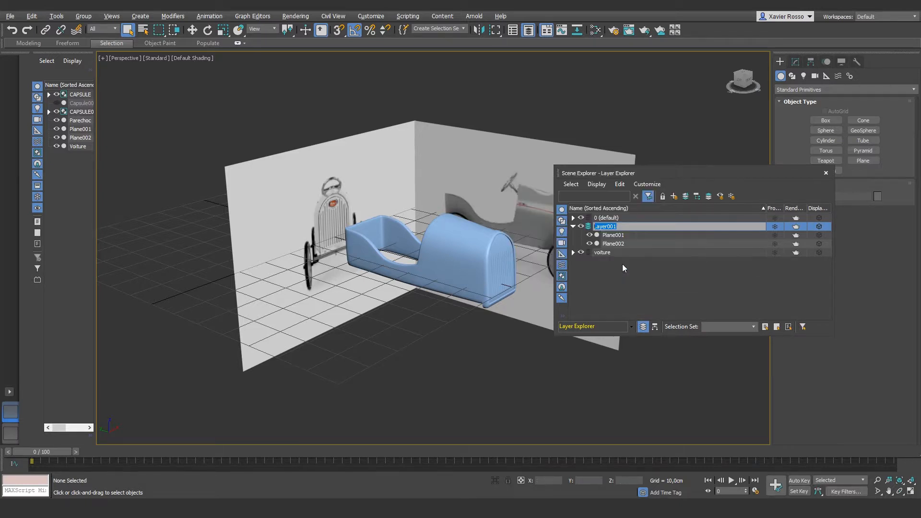
pyautogui.write('referent')
pyautogui.press('Return')
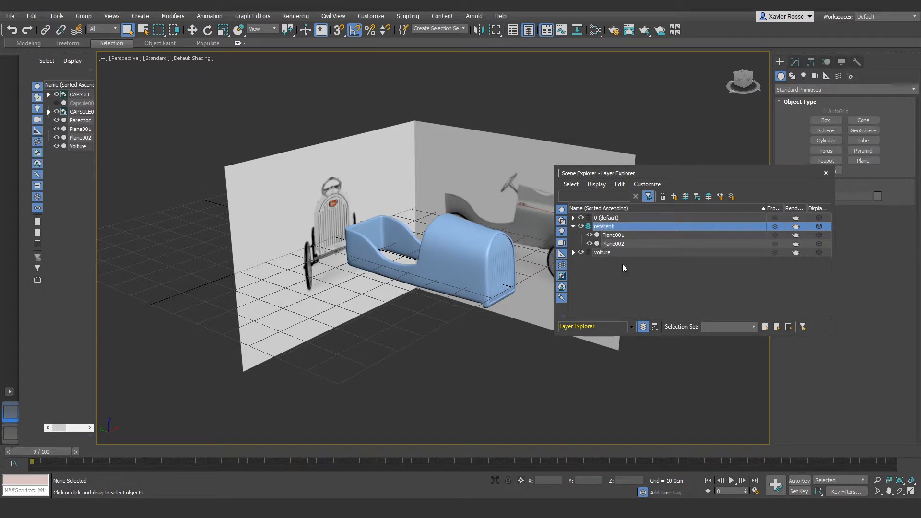
pyautogui.click(573, 226)
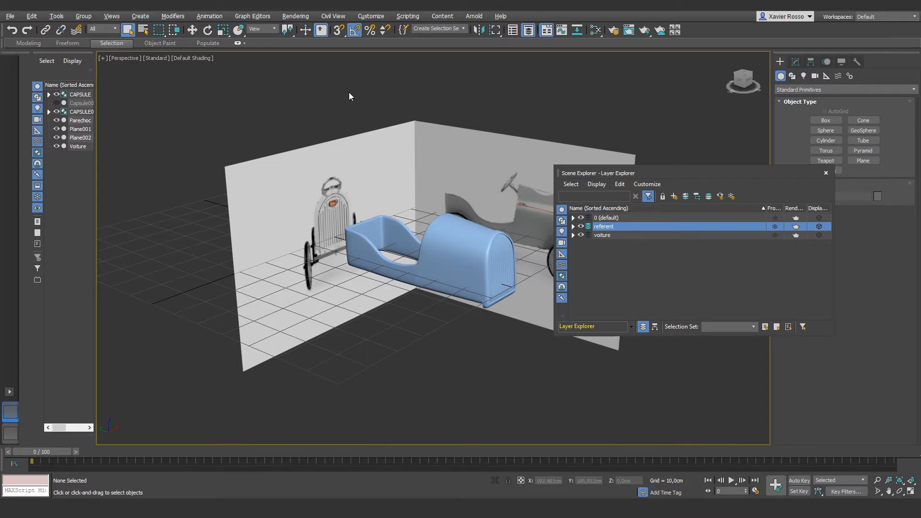
# Hide the referent and voiture layers and show both again
pyautogui.click(581, 227)
pyautogui.click(581, 235)
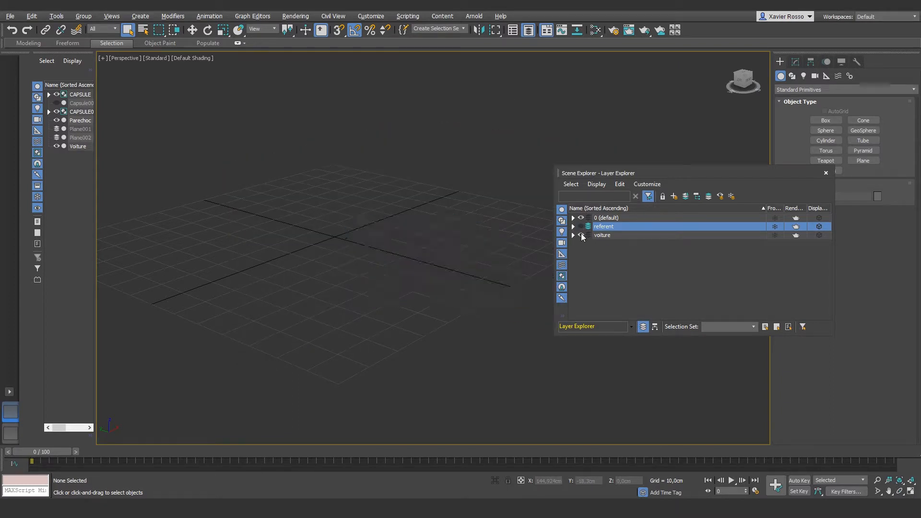
pyautogui.click(581, 226)
pyautogui.click(581, 235)
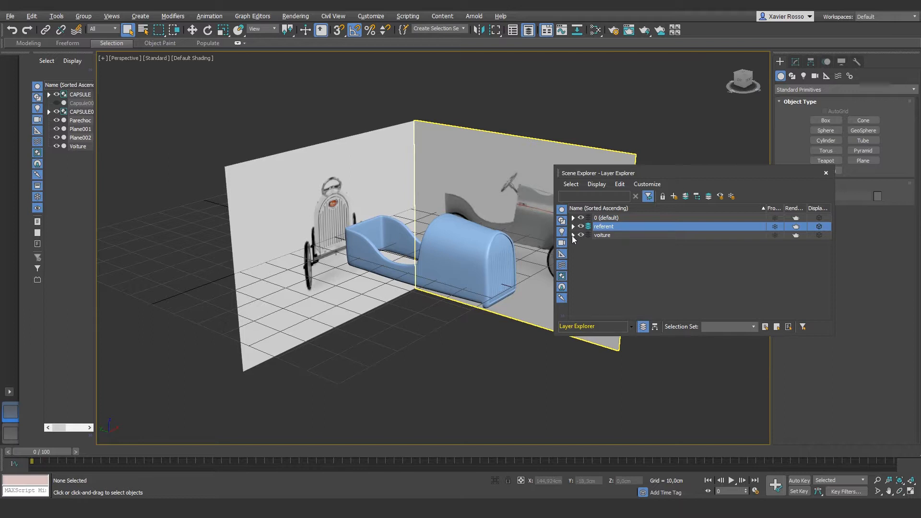
# Expand the voiture layer and toggle the visibility of Parechoc and Voiture individually off and back on
pyautogui.click(574, 236)
pyautogui.click(589, 244)
pyautogui.click(590, 253)
pyautogui.click(589, 244)
pyautogui.click(590, 252)
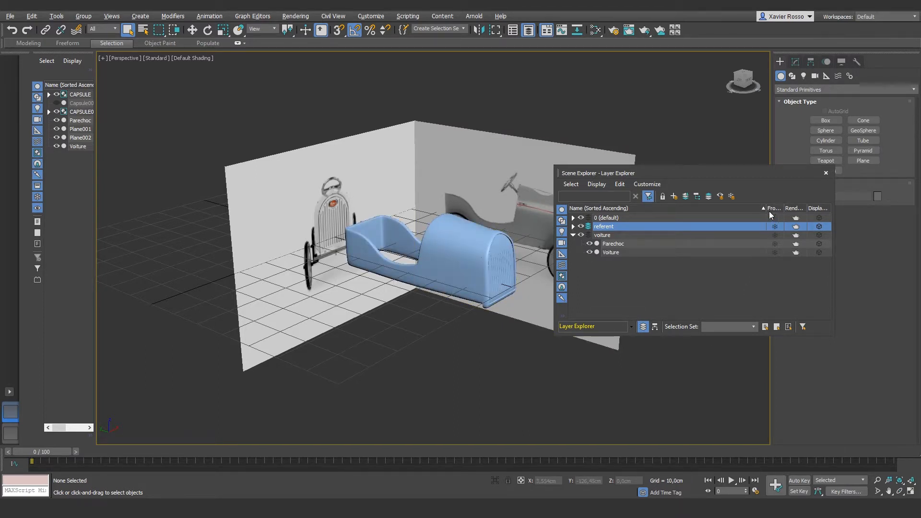
# Widen the Layer Explorer's Frozen column just enough for its full heading
pyautogui.moveTo(783, 208); pyautogui.dragTo(798, 207)
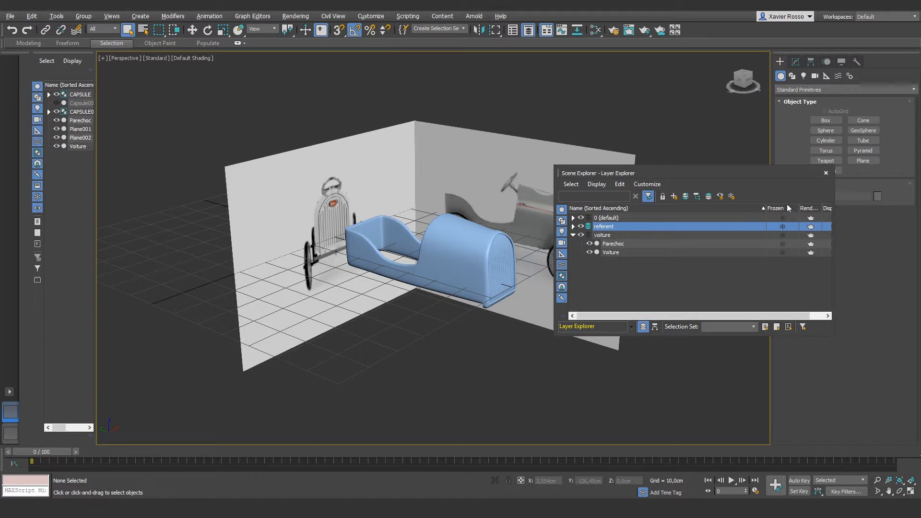
pyautogui.moveTo(798, 208); pyautogui.dragTo(789, 209)
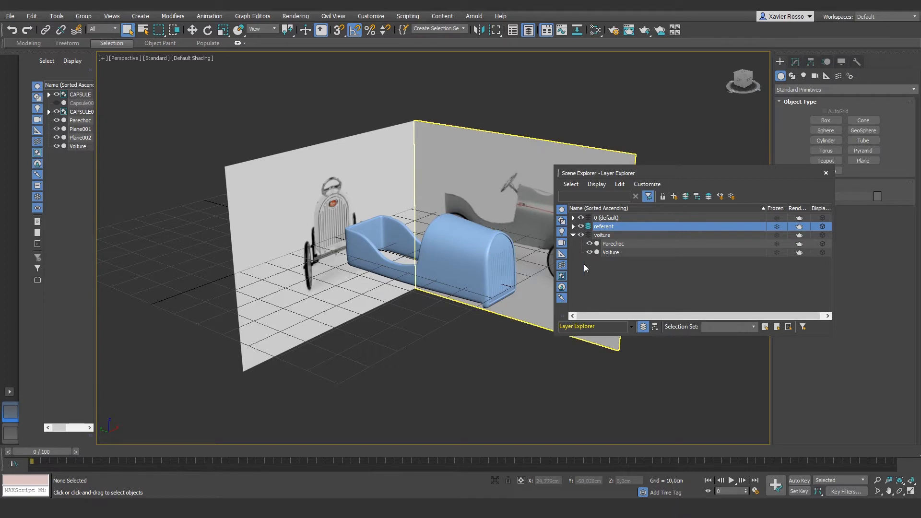
# Freeze the voiture layer and test whether its car parts can still be selected in the Perspective view
pyautogui.click(676, 235)
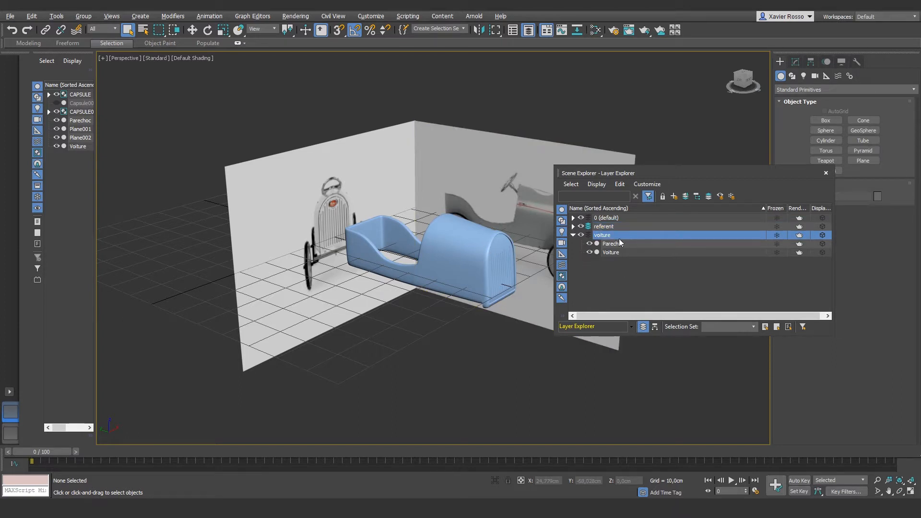
pyautogui.click(778, 236)
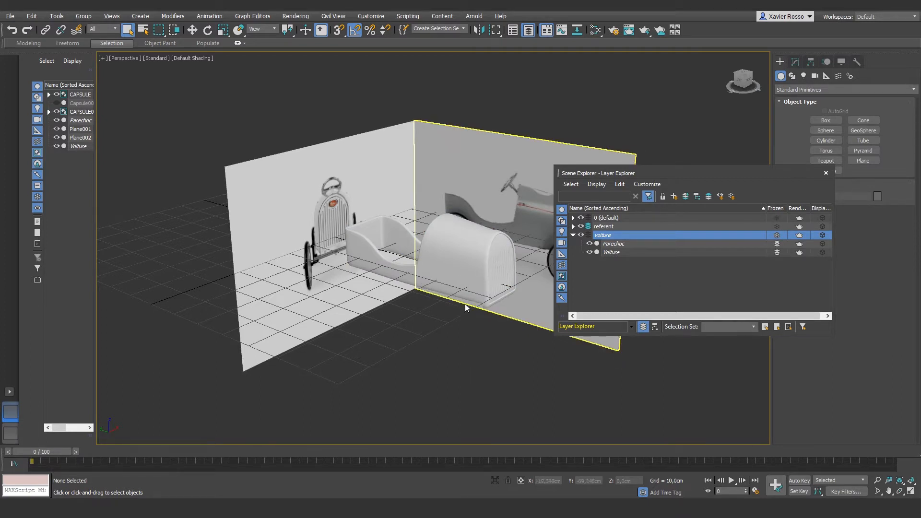
pyautogui.click(487, 247)
pyautogui.click(365, 231)
pyautogui.click(461, 211)
pyautogui.click(377, 199)
pyautogui.click(482, 179)
pyautogui.click(405, 189)
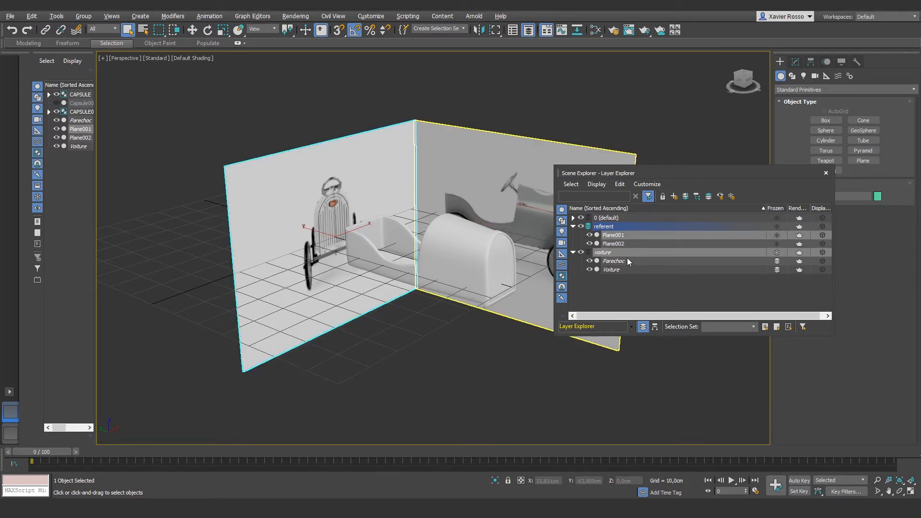
# Unfreeze the voiture layer and collapse both the voiture and referent layers
pyautogui.click(777, 253)
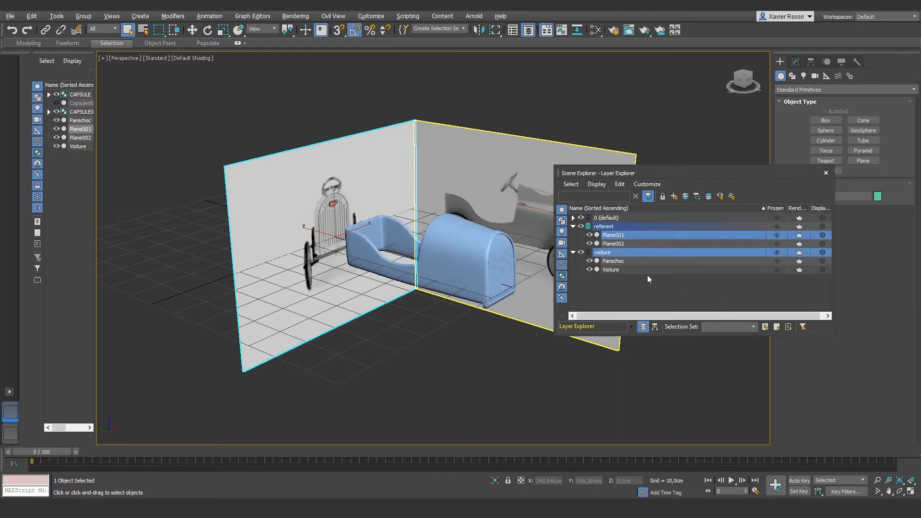
pyautogui.click(574, 253)
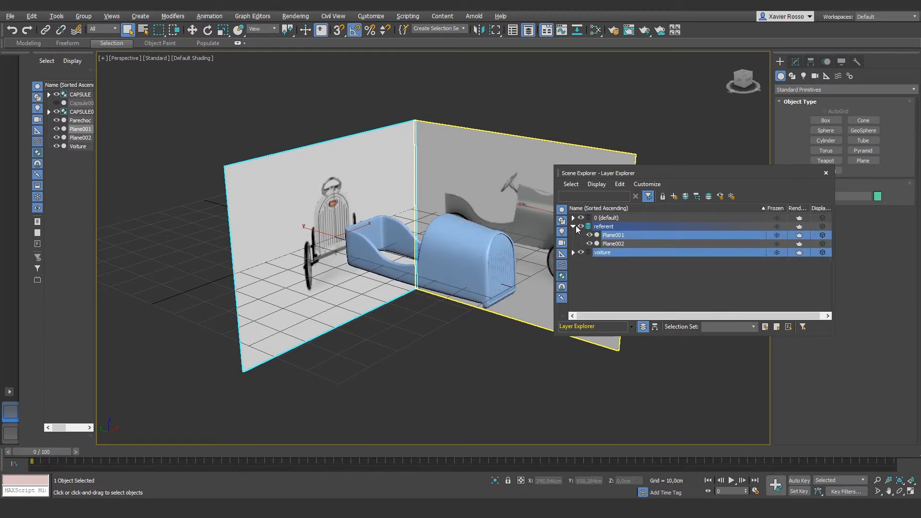
pyautogui.click(574, 226)
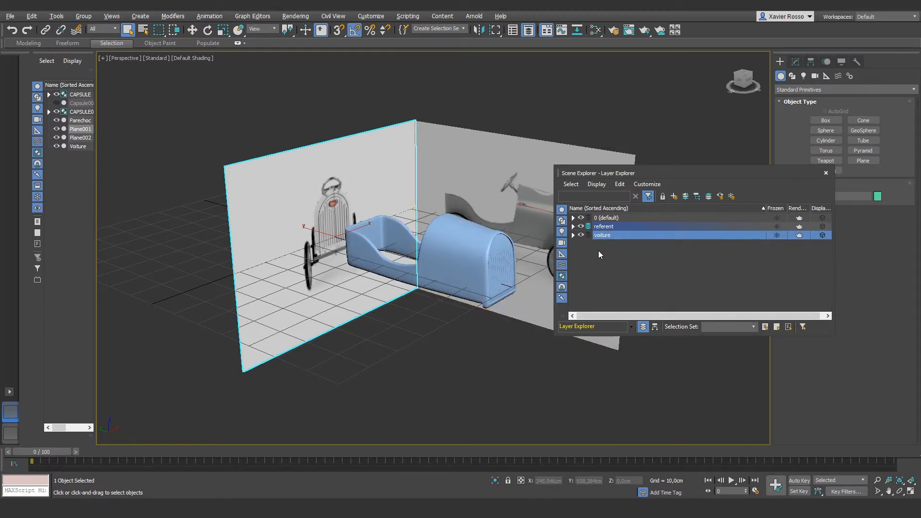
# Expand the voiture layer and rearrange the Layer Explorer columns so Renderable comes last with its full heading
pyautogui.click(574, 235)
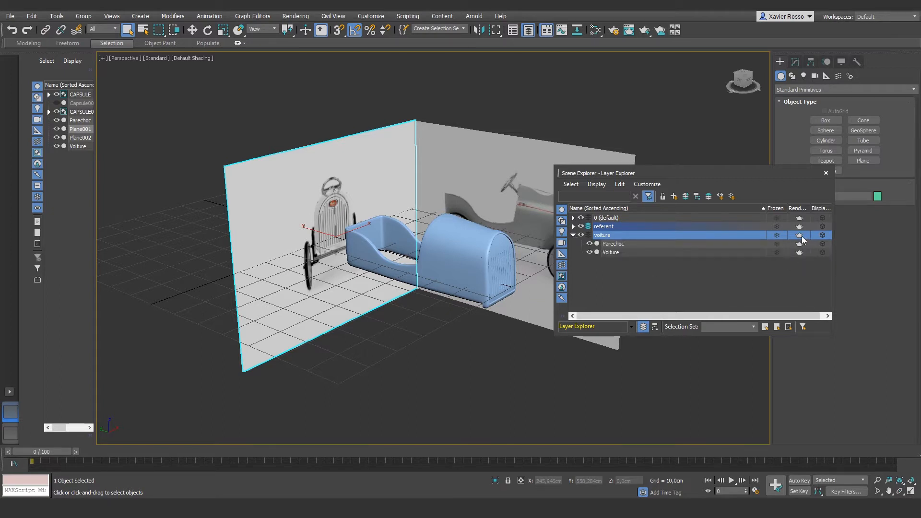
pyautogui.moveTo(812, 208); pyautogui.dragTo(796, 208)
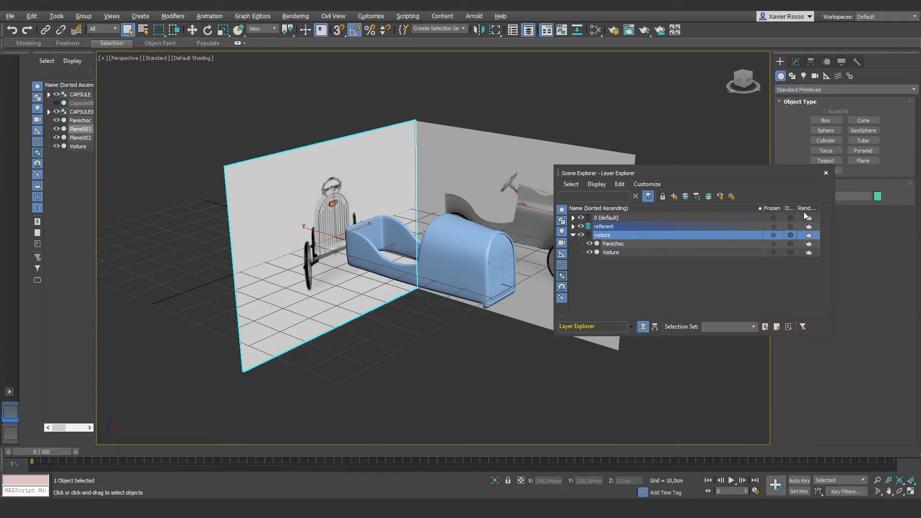
pyautogui.doubleClick(826, 208)
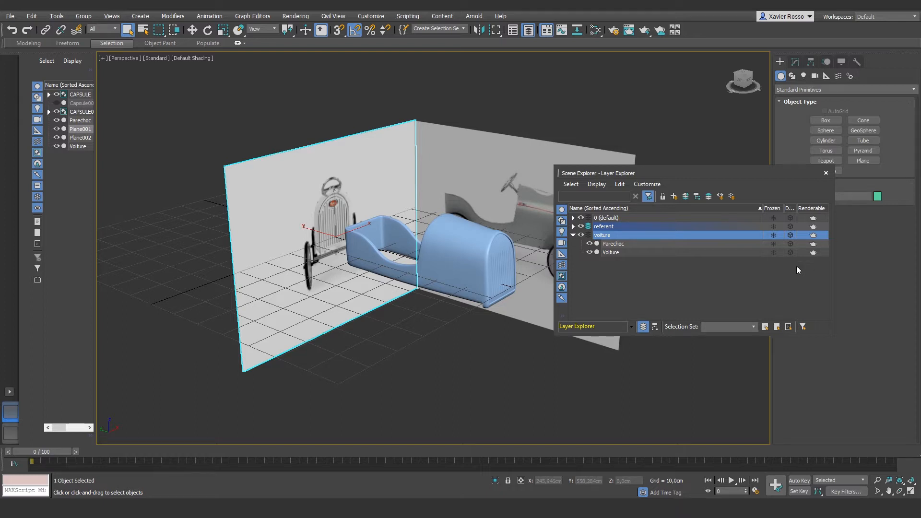
# Select the voiture layer's objects, make the layer non-renderable and test-render the Perspective view
pyautogui.doubleClick(612, 238)
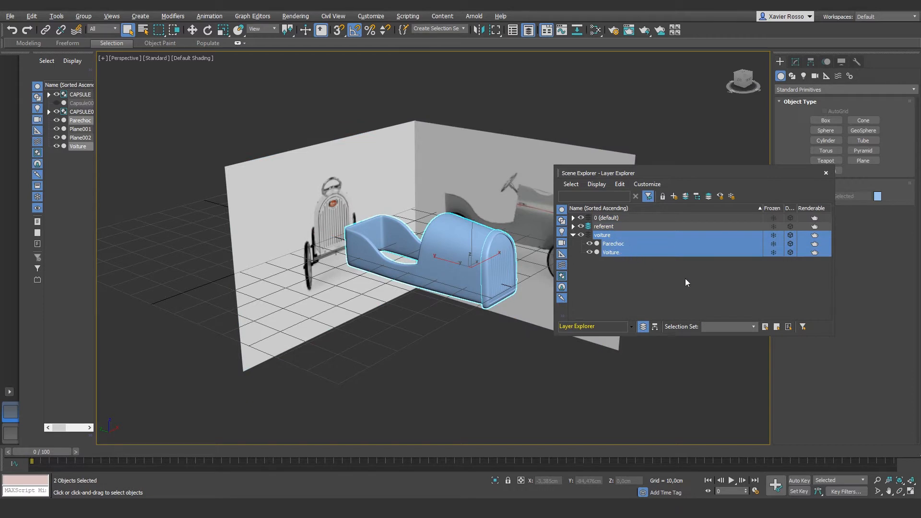
pyautogui.click(816, 236)
pyautogui.hotkey('shift', 'q')
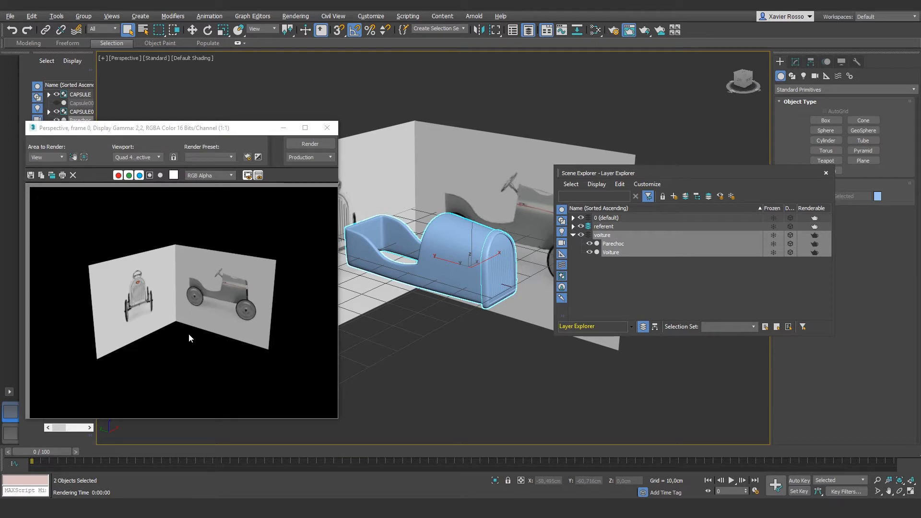
# Close the test render and make the voiture layer renderable again
pyautogui.click(331, 127)
pyautogui.click(813, 238)
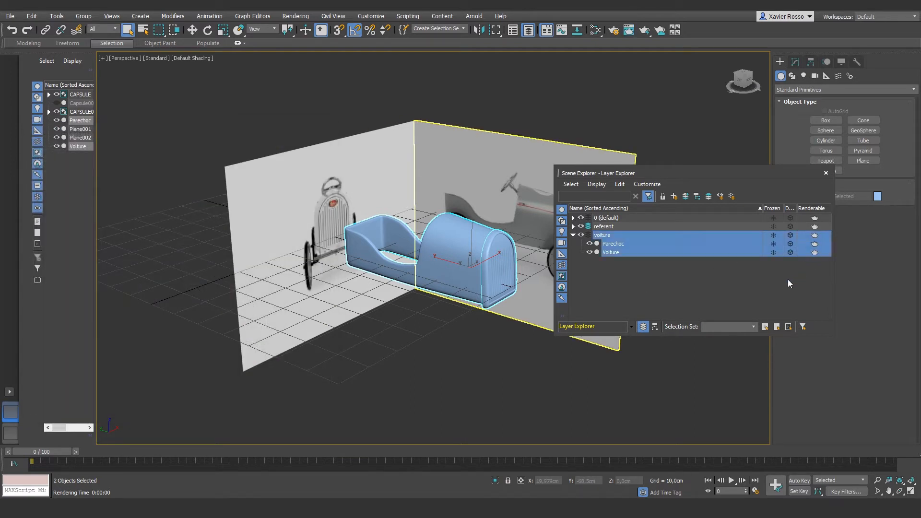
# Try displaying the voiture layer's objects as bounding boxes and restore their normal shaded display
pyautogui.click(791, 236)
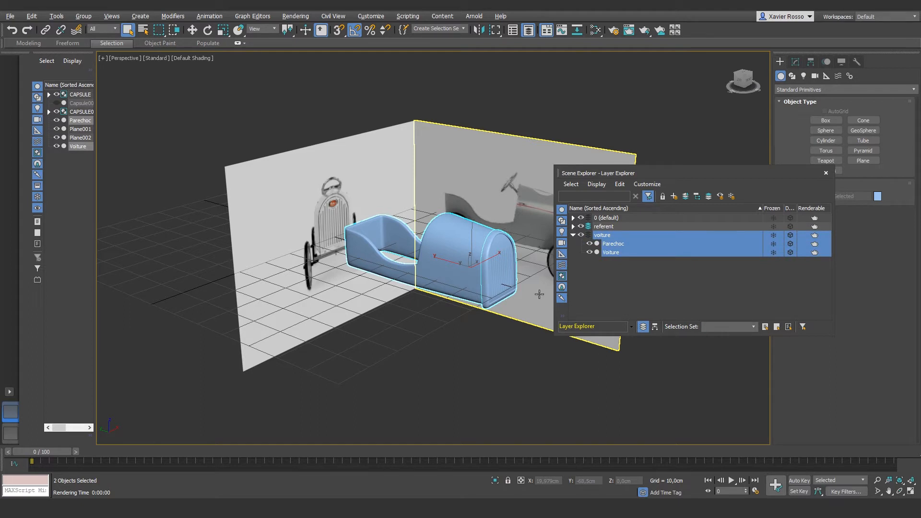
pyautogui.click(790, 236)
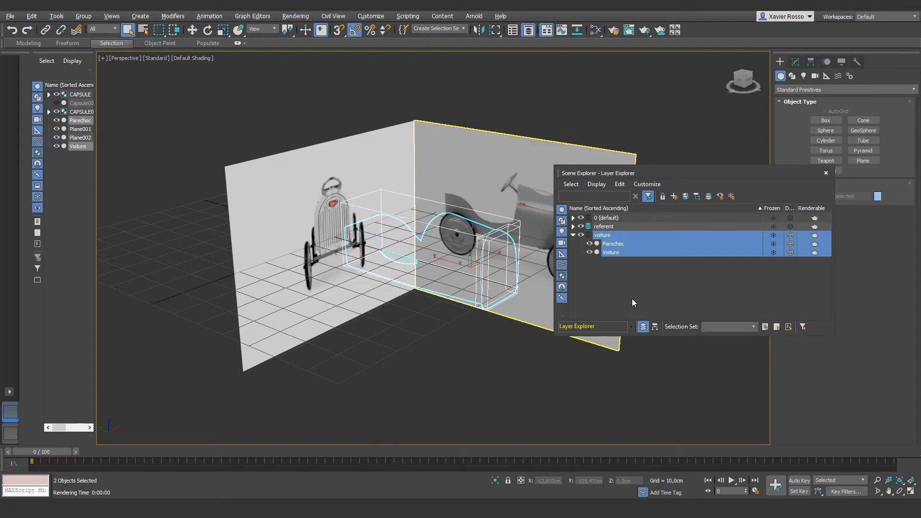
pyautogui.click(790, 236)
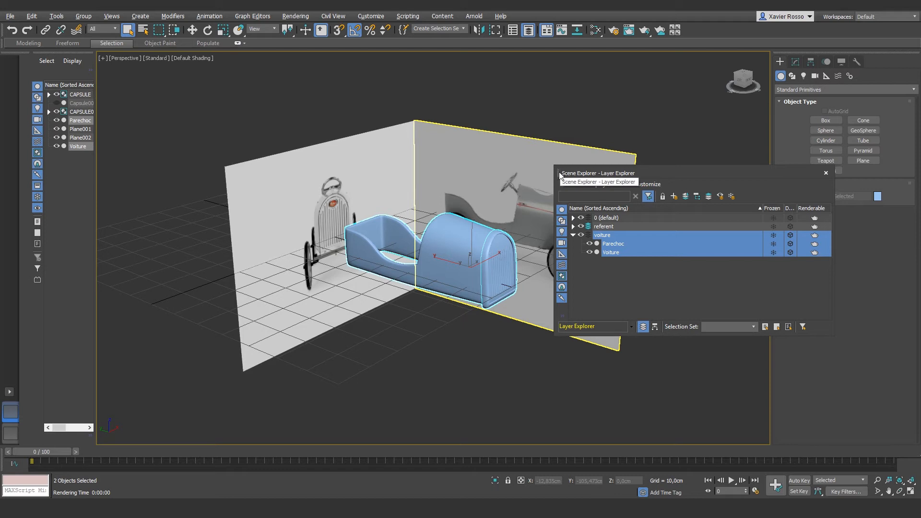
# Reposition the floating Layer Explorer, and show the Layers toolbar to view its list of scene layers
pyautogui.moveTo(558, 172); pyautogui.dragTo(519, 183)
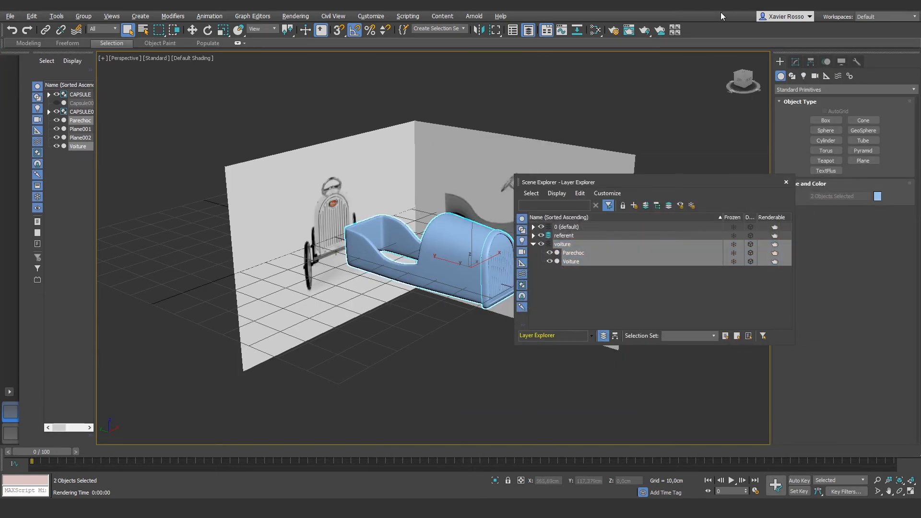
pyautogui.rightClick(704, 28)
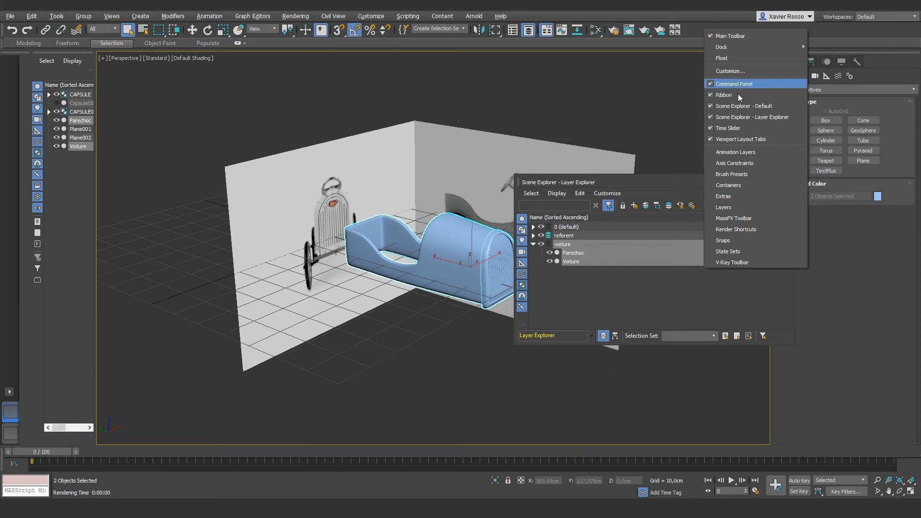
pyautogui.click(722, 209)
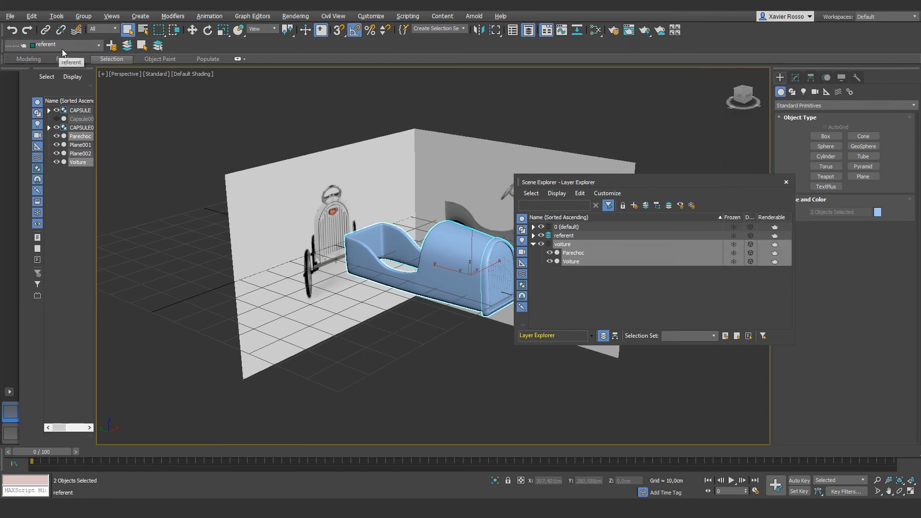
pyautogui.click(74, 47)
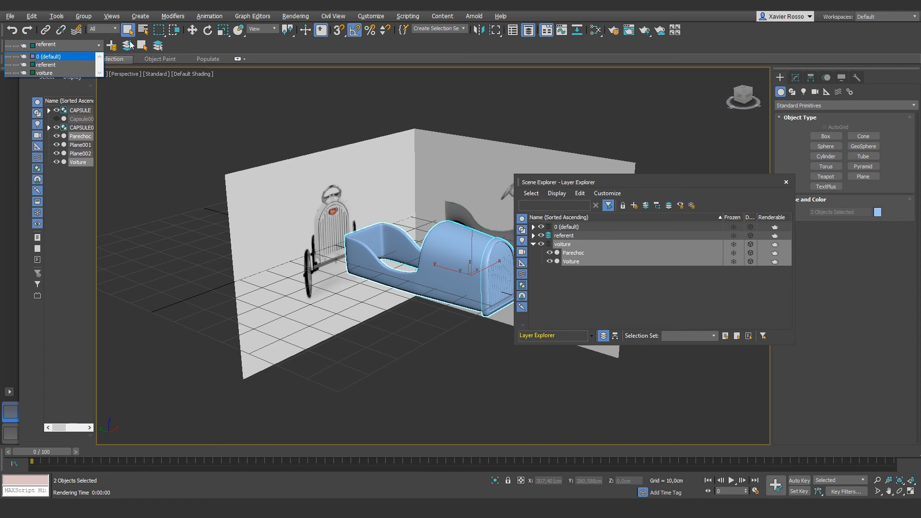
pyautogui.click(227, 46)
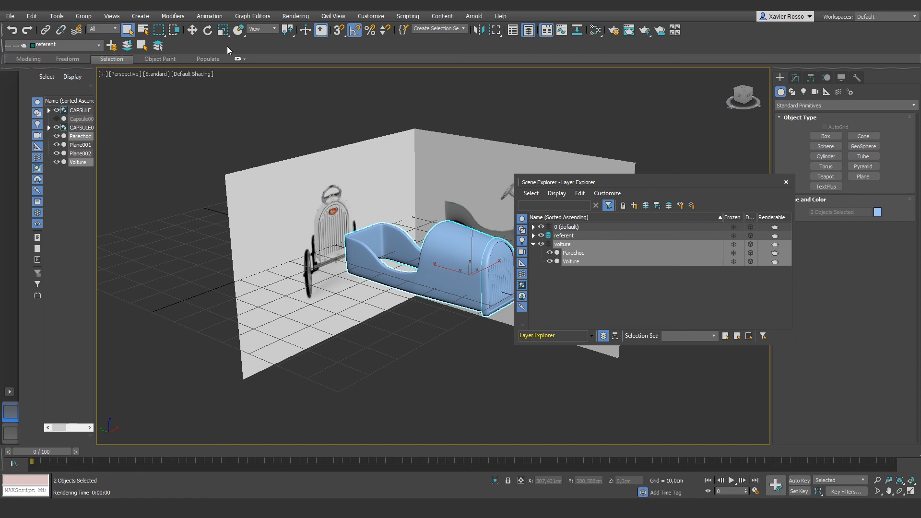